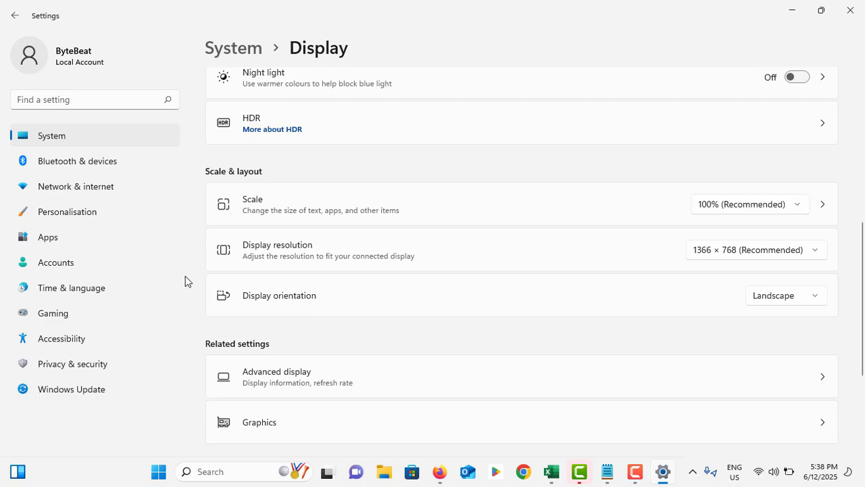
# Set the display orientation to Landscape and close the settings window
pyautogui.click(792, 297)
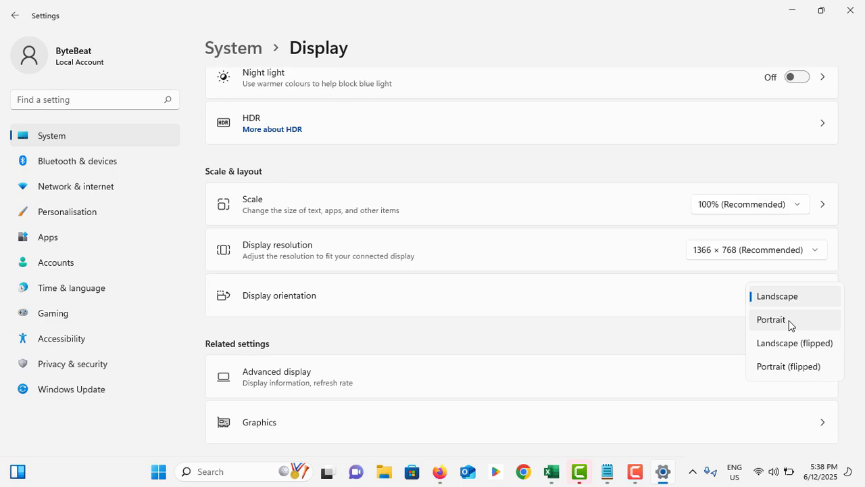
pyautogui.click(795, 301)
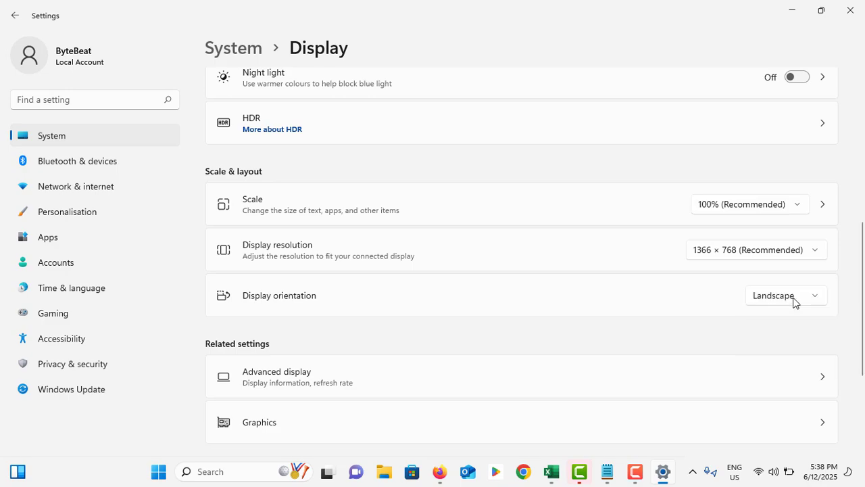
pyautogui.click(850, 10)
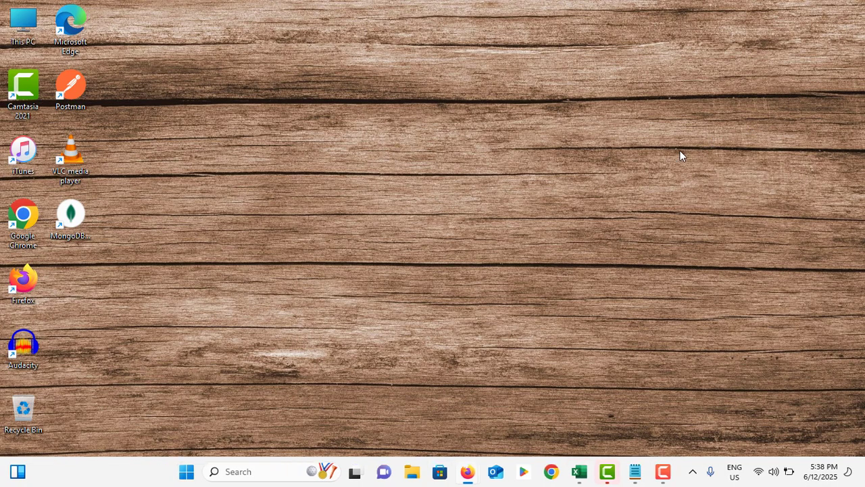
# Open the Windows Update page in Settings, check the update status and close the window
pyautogui.click(182, 476)
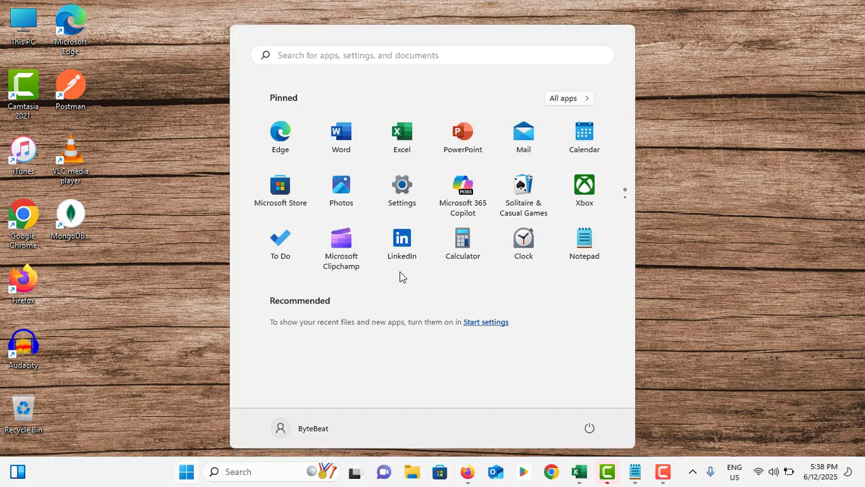
pyautogui.click(408, 193)
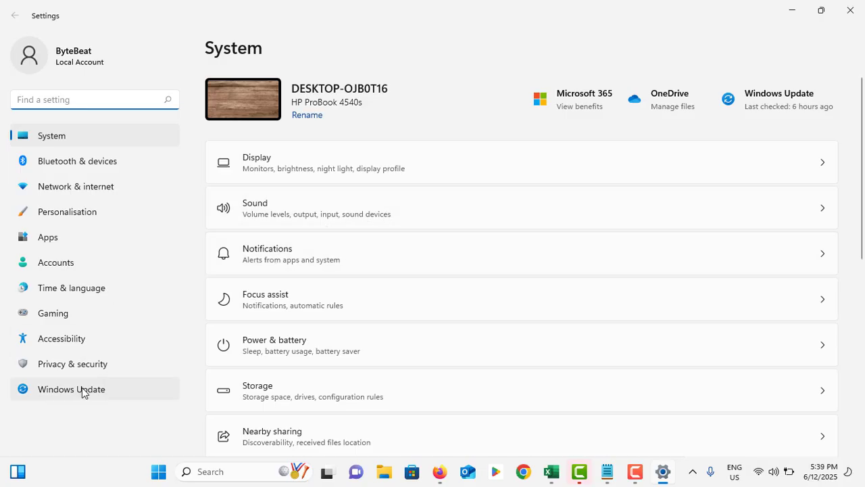
pyautogui.click(91, 392)
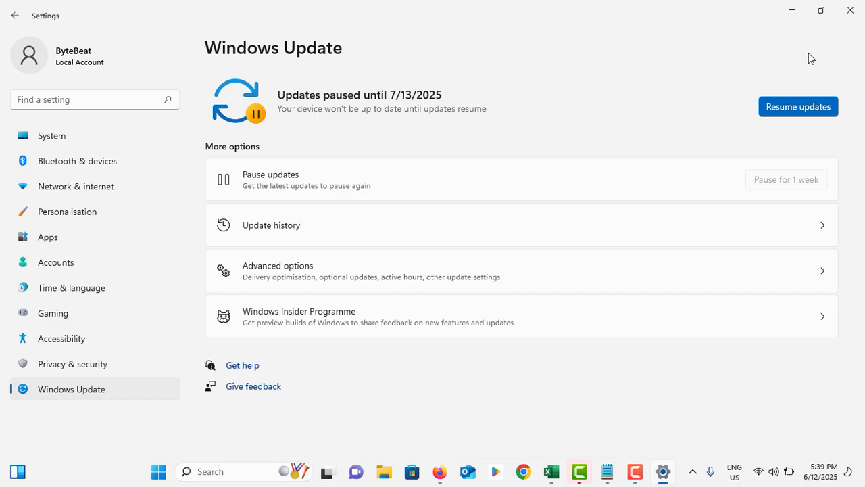
pyautogui.hotkey('alt', 'F4')
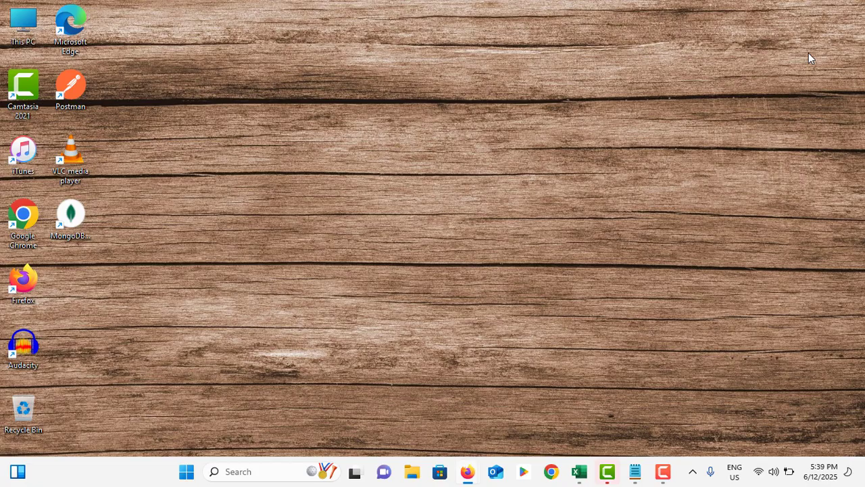
# In Device Manager, search automatically for an updated driver for the Intel(R) HD Graphics 4000 display adapter
pyautogui.rightClick(187, 471)
pyautogui.click(173, 200)
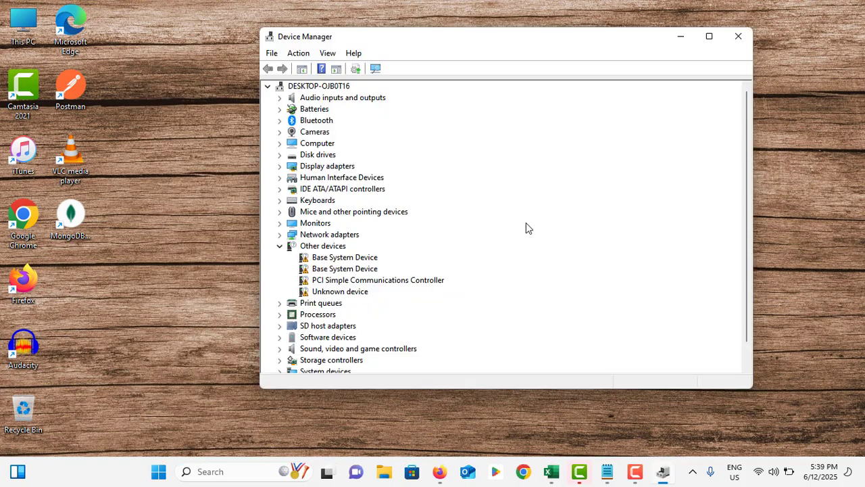
pyautogui.doubleClick(323, 169)
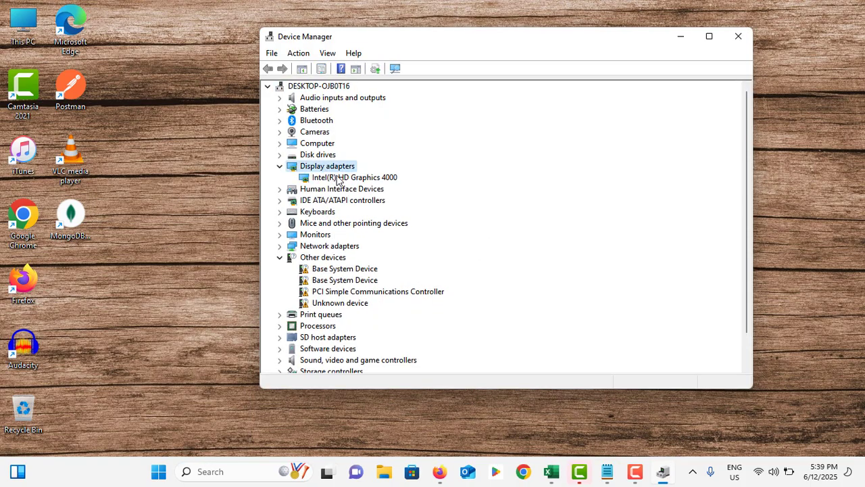
pyautogui.rightClick(342, 179)
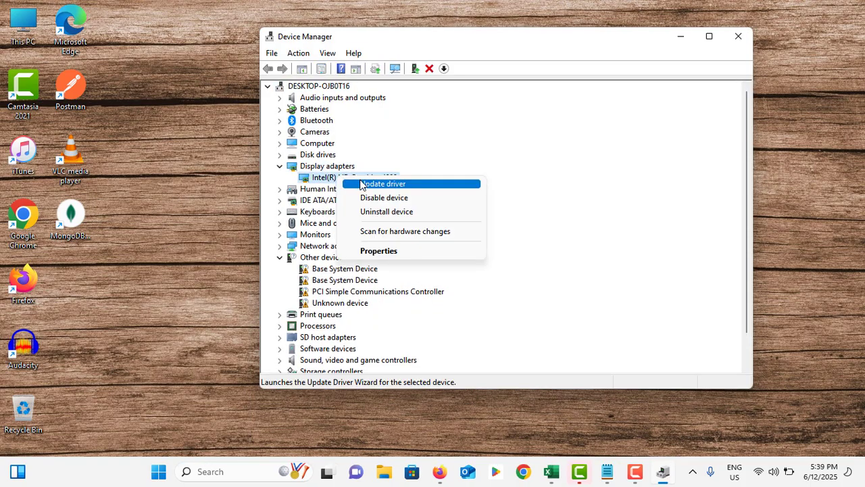
pyautogui.click(365, 184)
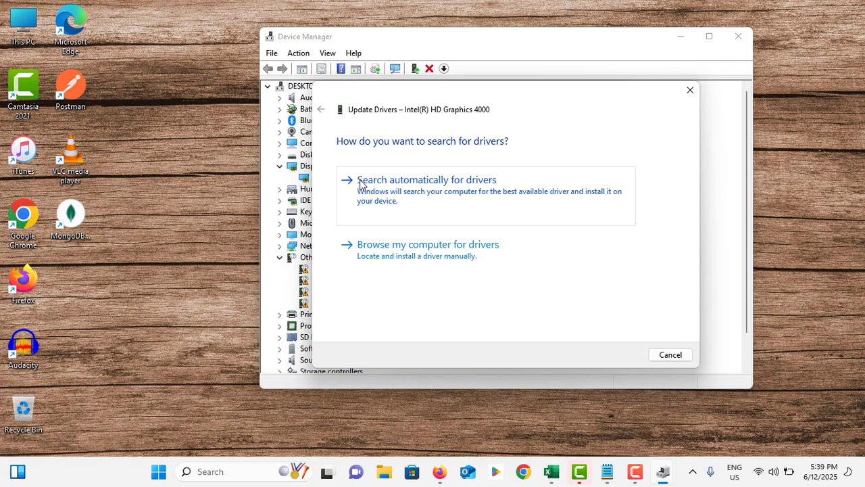
pyautogui.click(392, 194)
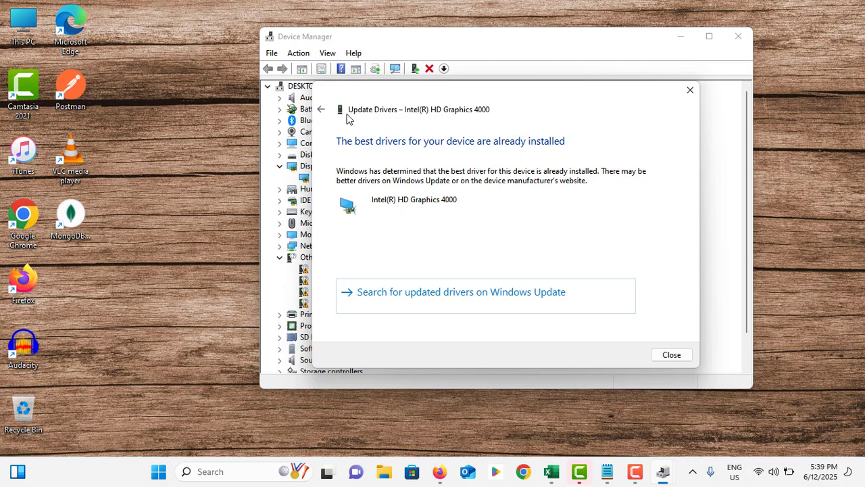
# Go back in the driver update wizard and select Intel(R) HD Graphics 4000 from the list of available drivers on the computer
pyautogui.click(322, 111)
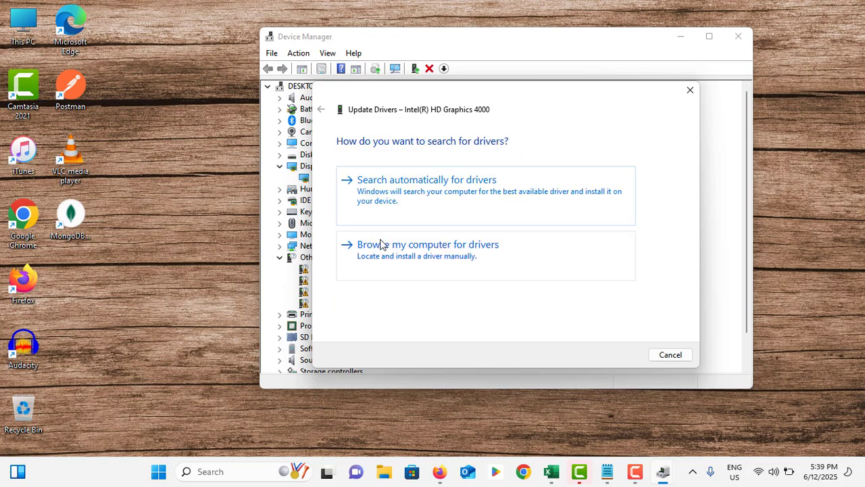
pyautogui.click(477, 255)
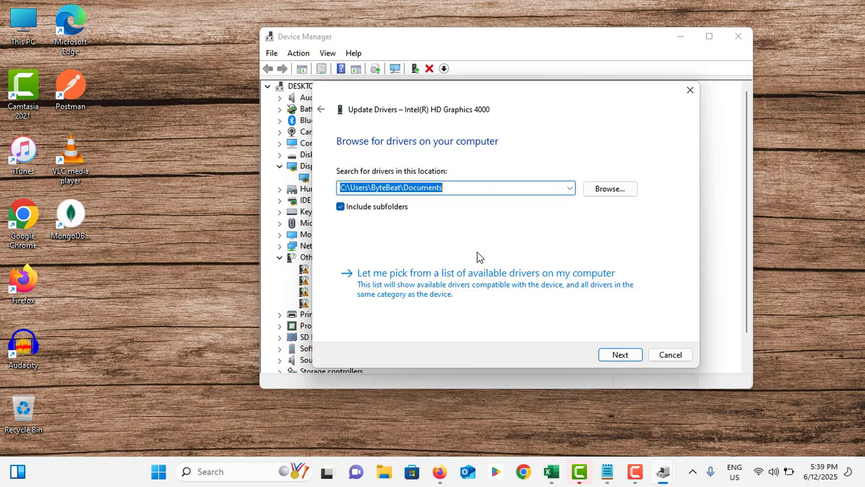
pyautogui.click(461, 289)
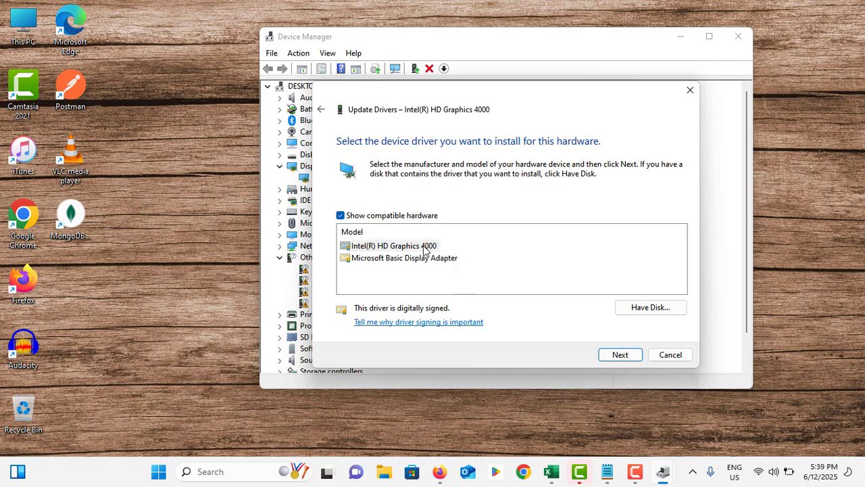
pyautogui.click(427, 247)
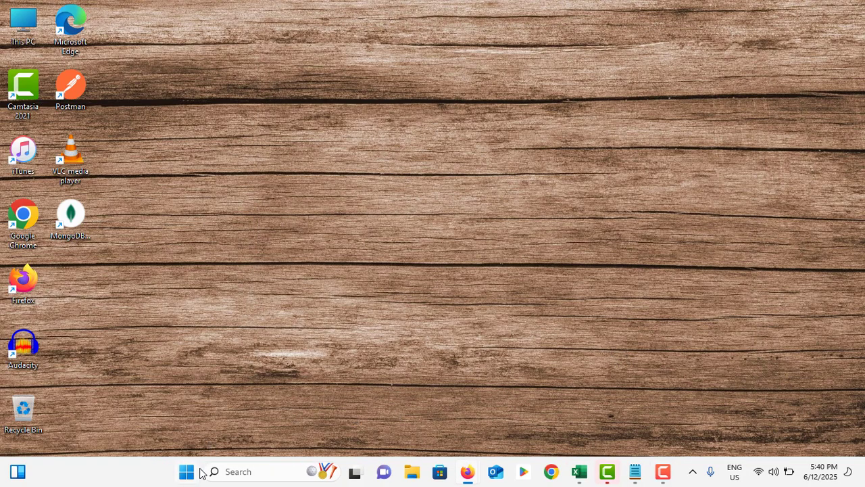
# Reopen Device Manager, look through the device categories and close it
pyautogui.rightClick(187, 471)
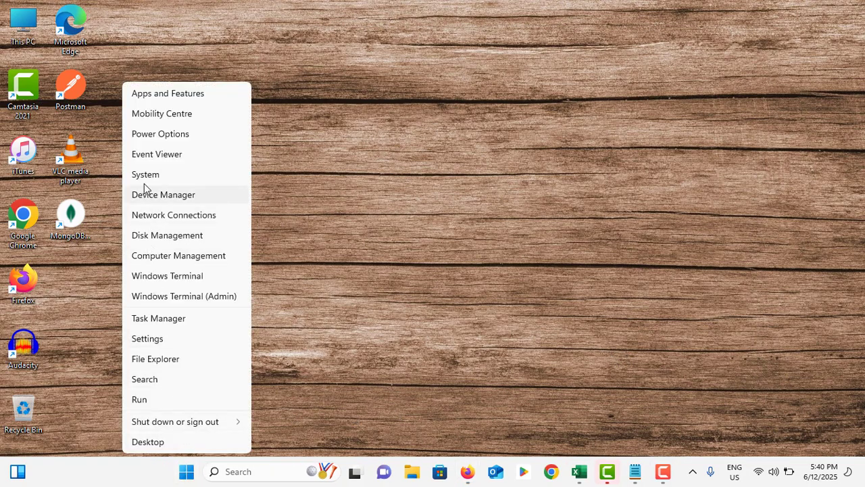
pyautogui.click(171, 196)
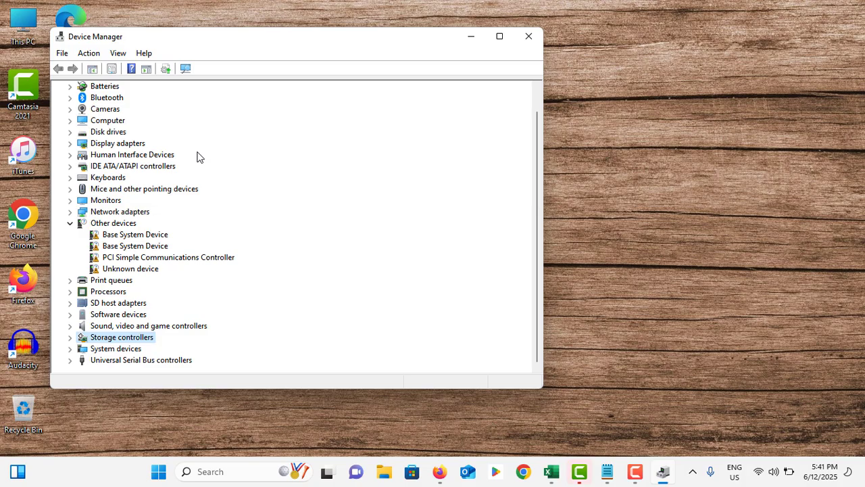
pyautogui.click(528, 38)
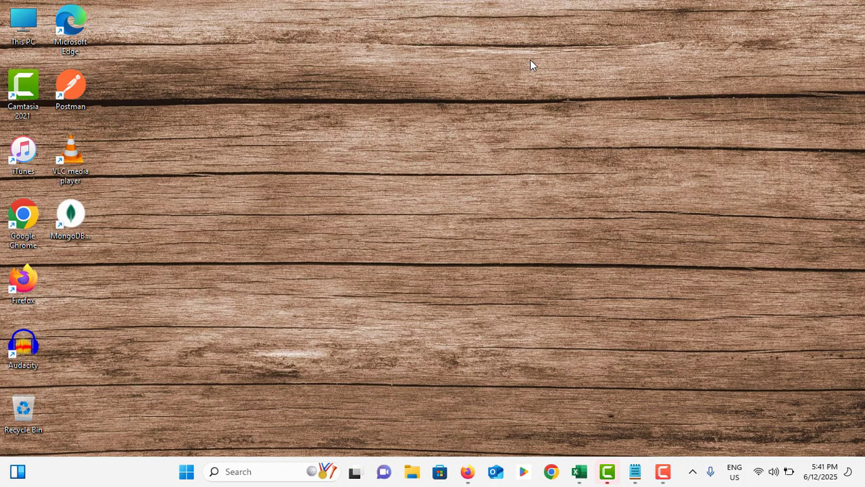
# Search Windows for "reged" and open Registry Editor
pyautogui.click(242, 470)
pyautogui.write('run')
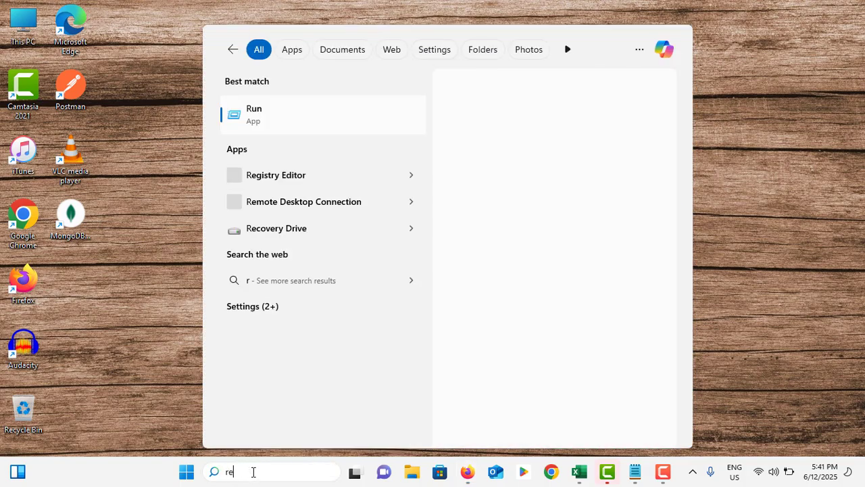
pyautogui.write('eged')
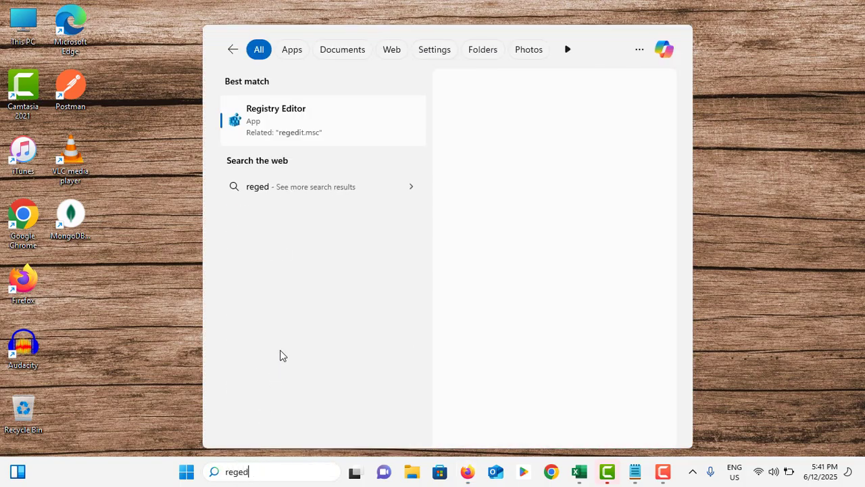
pyautogui.click(297, 114)
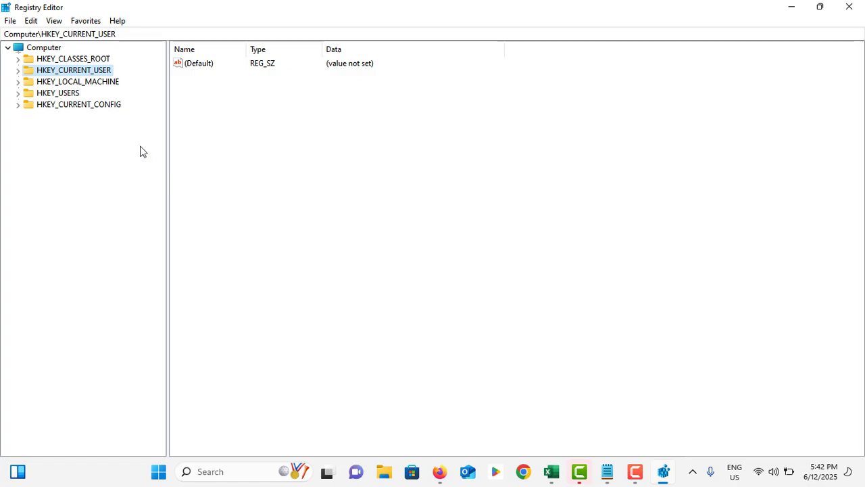
# Navigate to the key HKEY_LOCAL_MACHINE\SOFTWARE\Microsoft\Windows\CurrentVersion\AutoRotation\NonPreserve
pyautogui.click(18, 81)
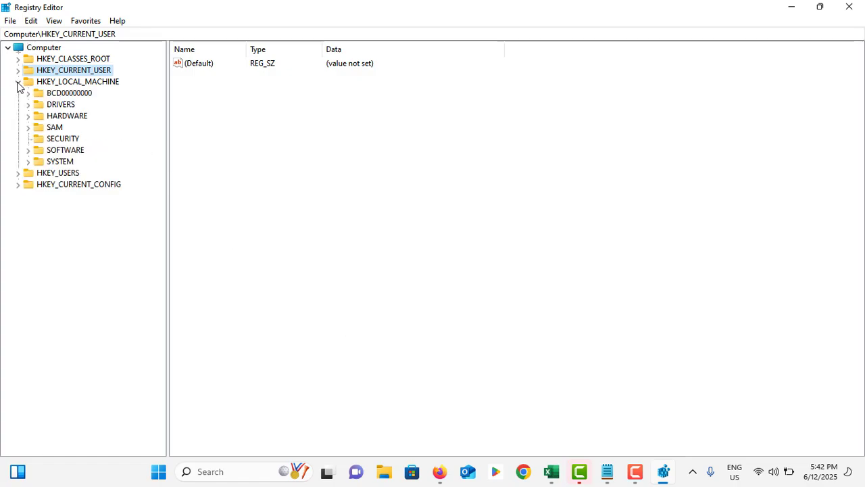
pyautogui.click(28, 151)
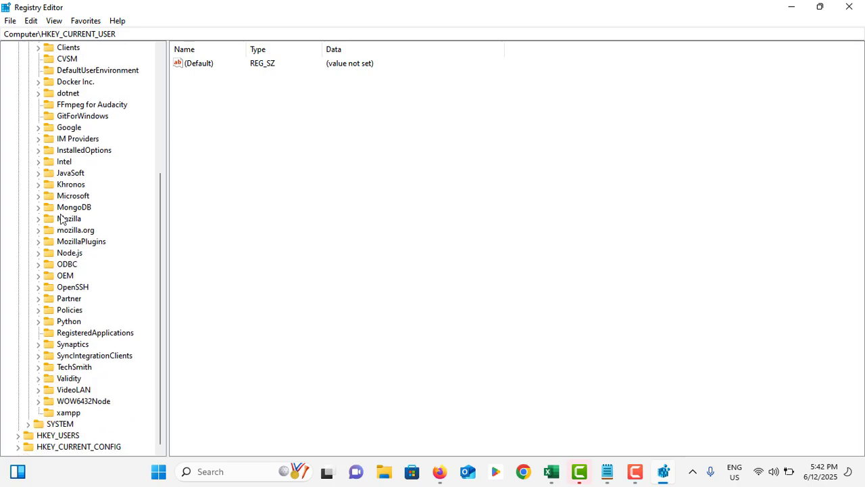
pyautogui.click(38, 197)
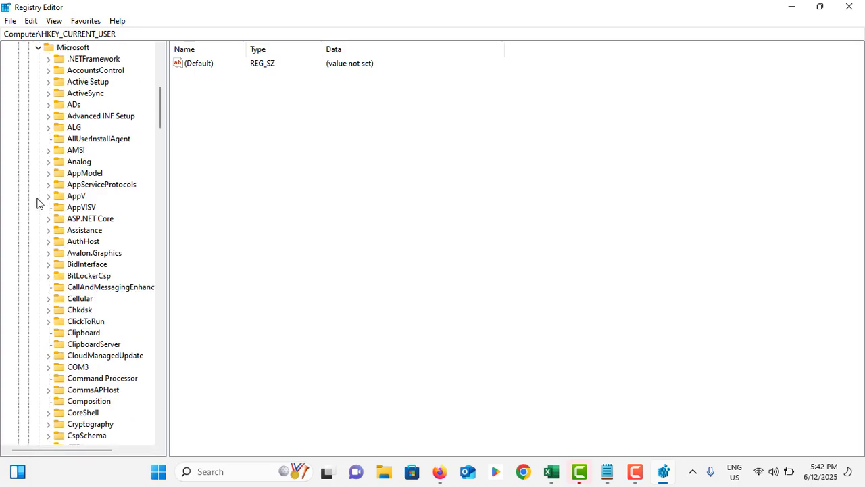
pyautogui.scroll(-20, 38, 203)
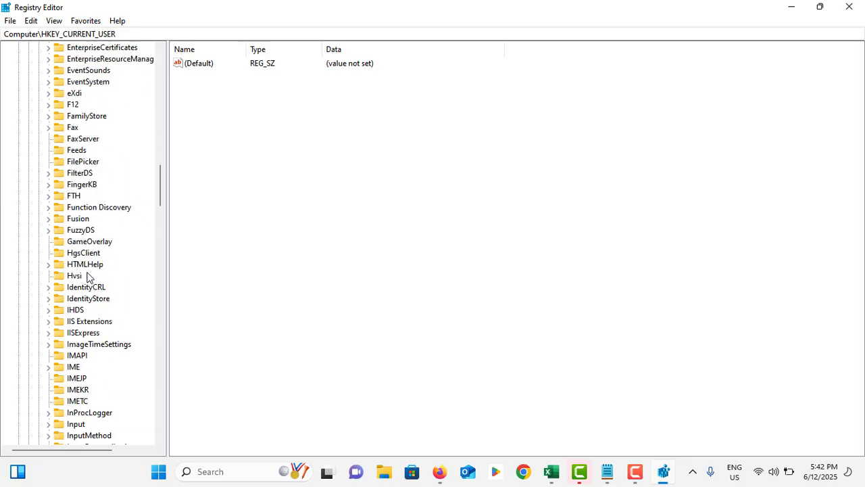
pyautogui.scroll(-20, 88, 278)
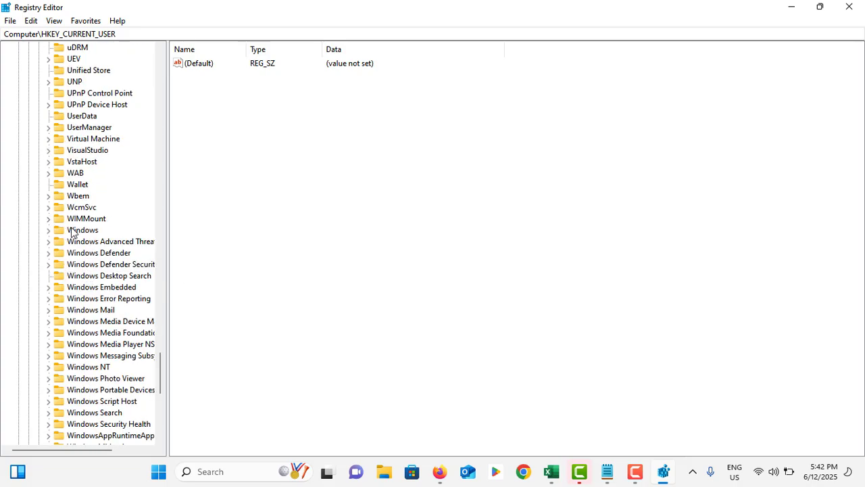
pyautogui.click(45, 232)
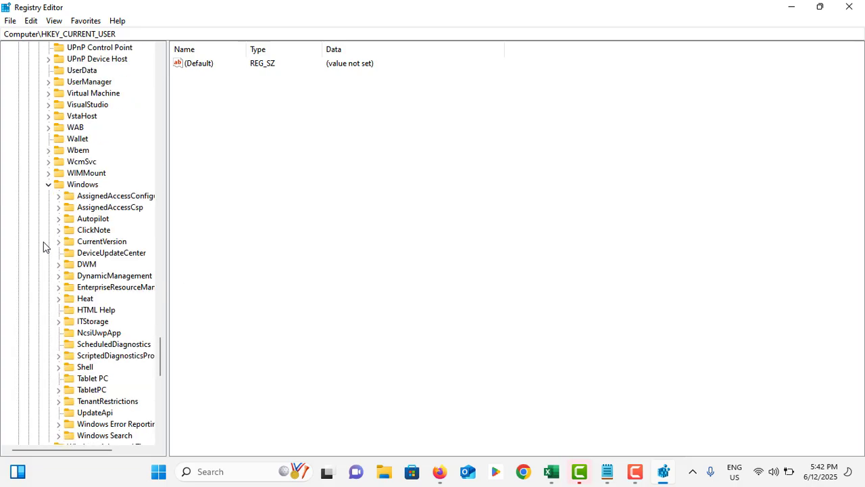
pyautogui.click(59, 243)
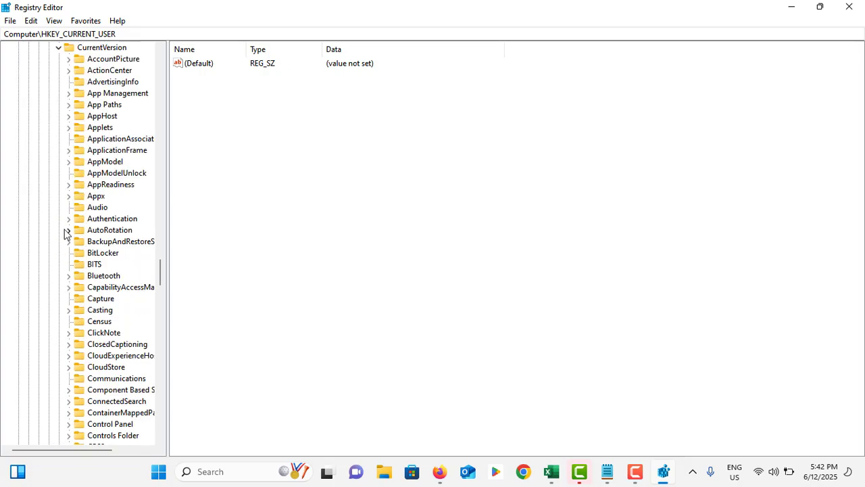
pyautogui.click(68, 230)
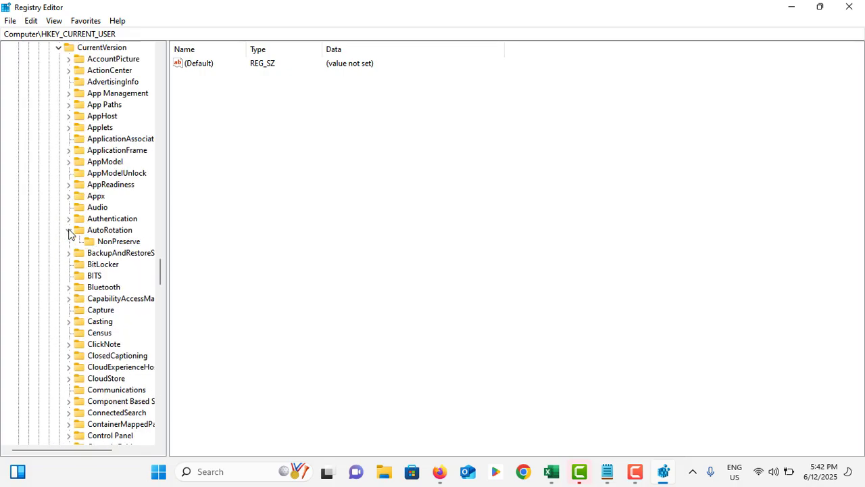
pyautogui.click(108, 242)
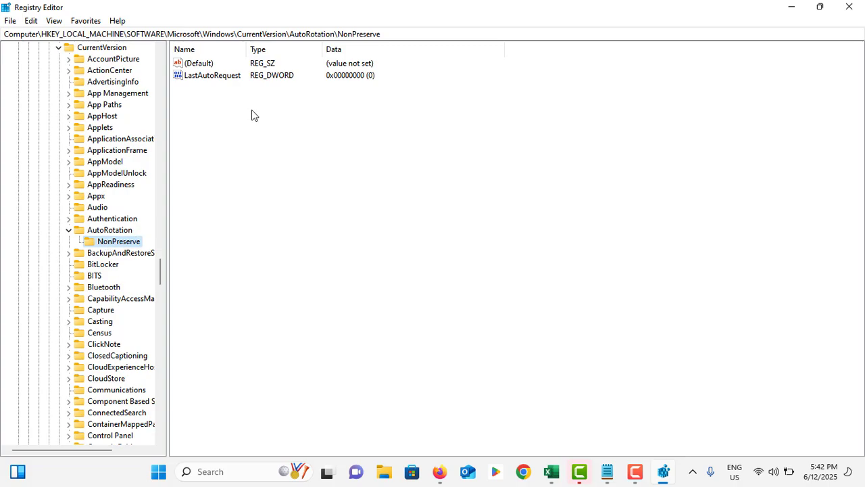
# Open the LastAutoRequest value in the NonPreserve key and accept its value data as hexadecimal 0
pyautogui.doubleClick(218, 78)
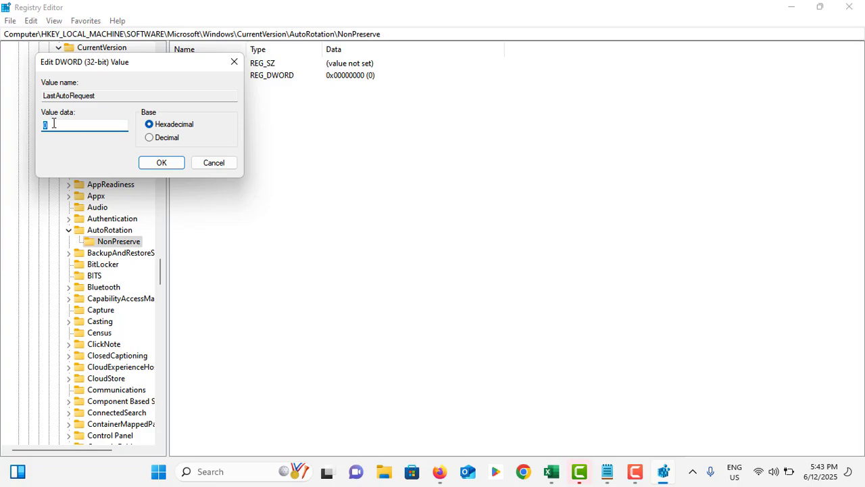
pyautogui.click(161, 163)
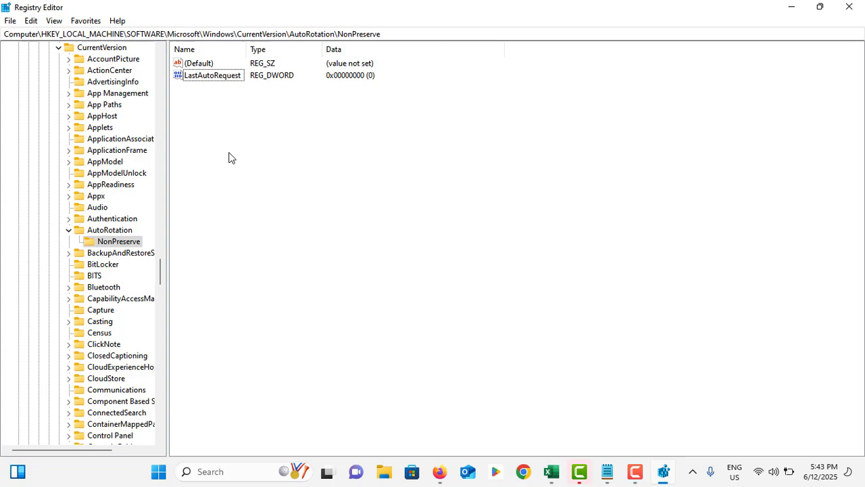
# Create a DWORD (32-bit) value named SensorPresent in the NonPreserve key and accept its value data as hexadecimal 0
pyautogui.rightClick(271, 137)
pyautogui.moveTo(313, 142)
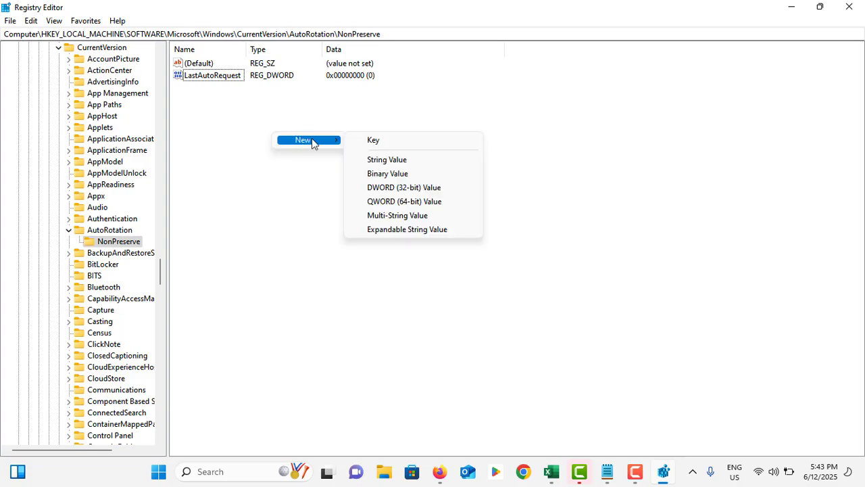
pyautogui.click(390, 189)
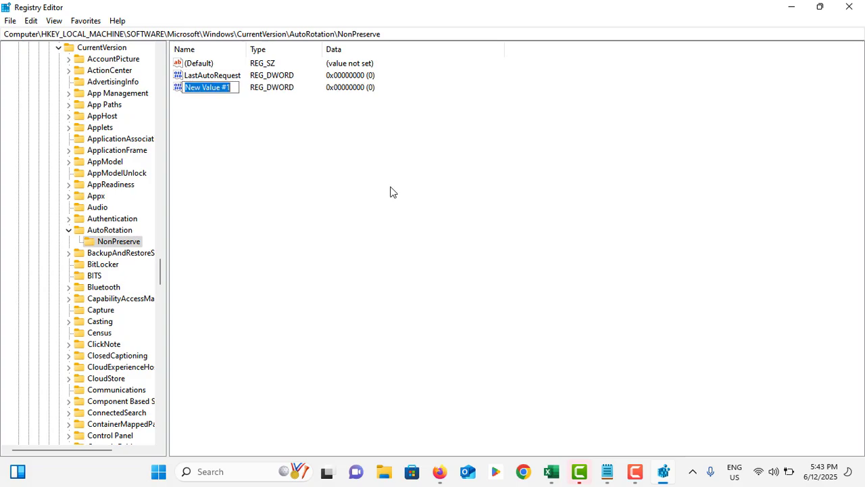
pyautogui.write('Sensor')
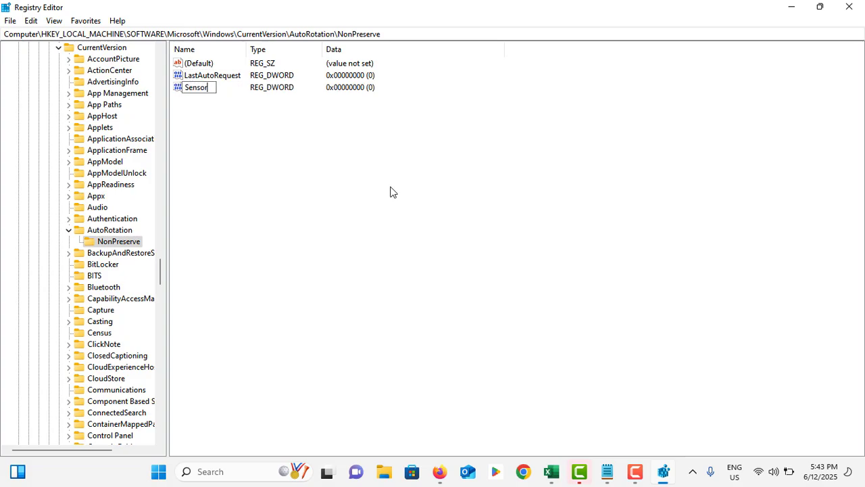
pyautogui.write('Present')
pyautogui.press('Return')
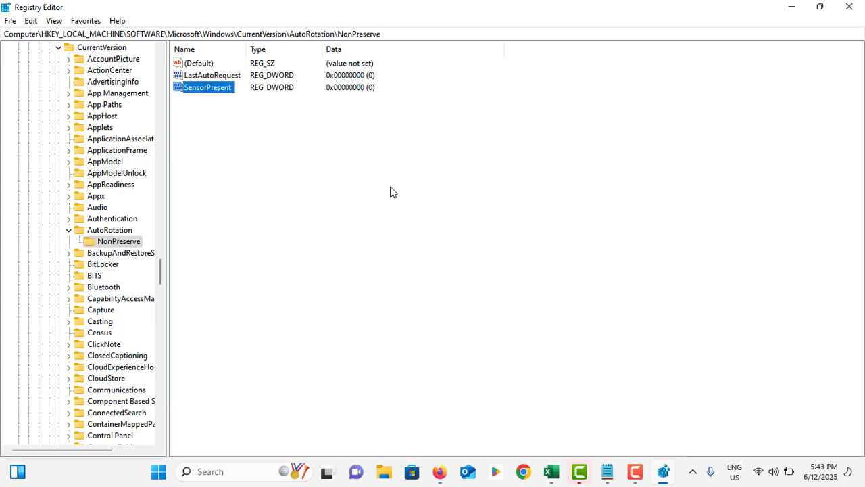
pyautogui.doubleClick(203, 88)
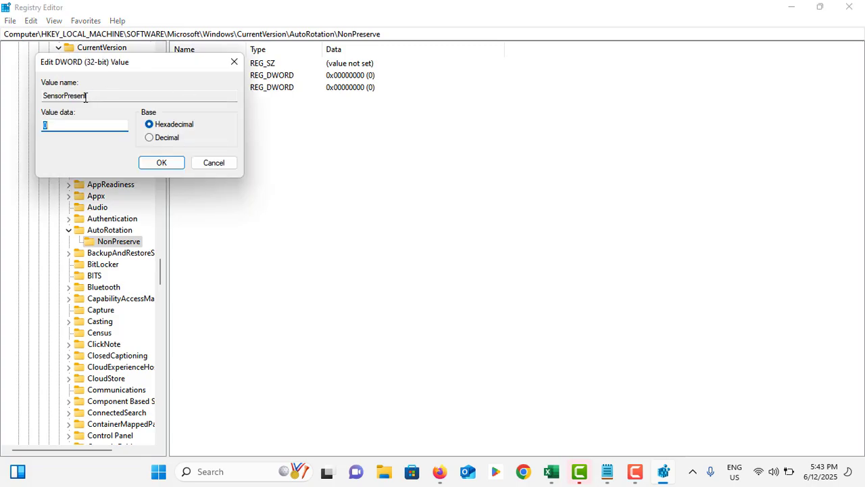
pyautogui.click(162, 165)
# Create a DWORD (32-bit) value named LastOrientation in the NonPreserve key and set its value data to hexadecimal 1
pyautogui.rightClick(274, 154)
pyautogui.moveTo(321, 168)
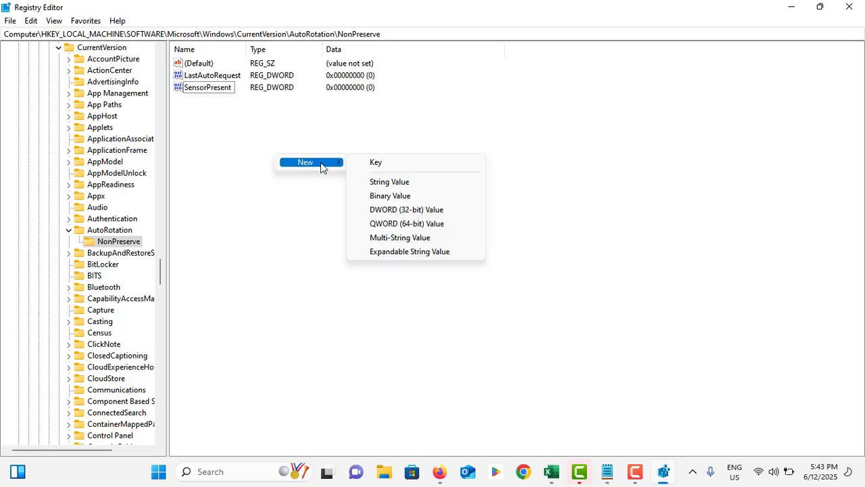
pyautogui.click(382, 209)
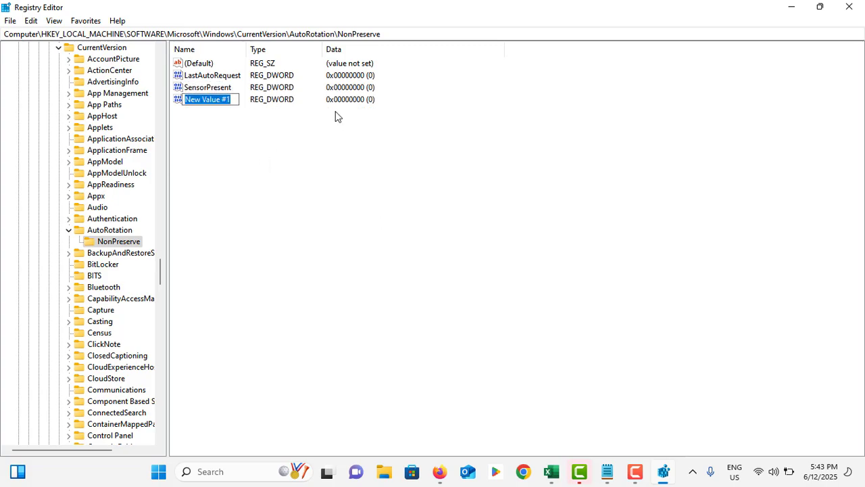
pyautogui.write('L')
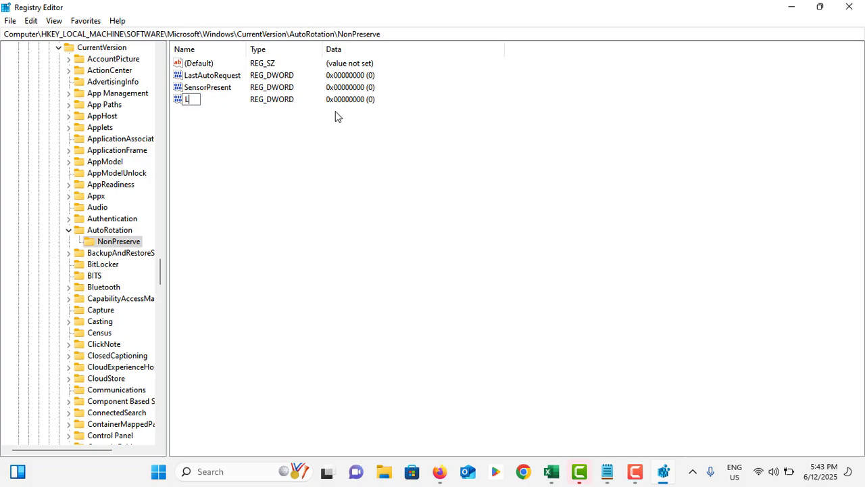
pyautogui.write('astOrientatio')
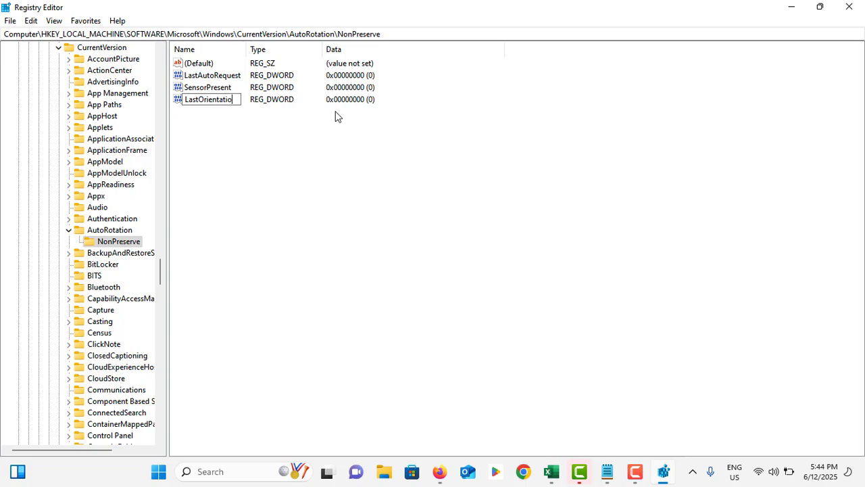
pyautogui.write('n')
pyautogui.press('Return')
pyautogui.doubleClick(223, 100)
pyautogui.write('1')
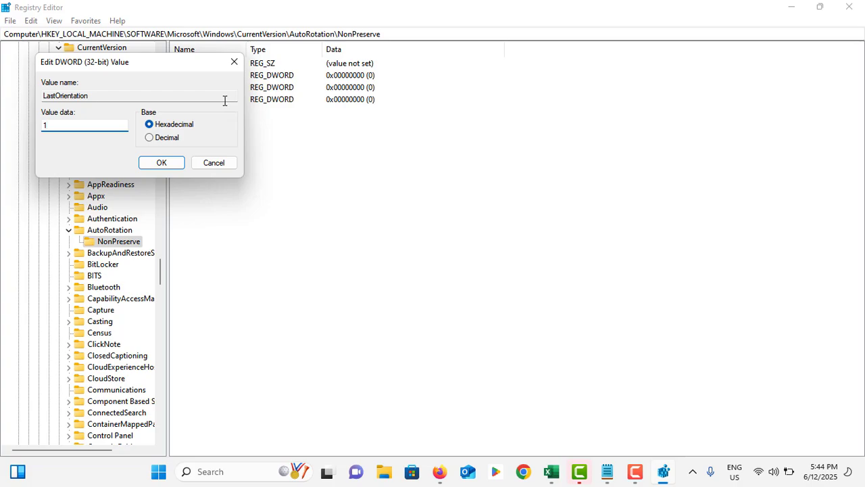
pyautogui.click(163, 164)
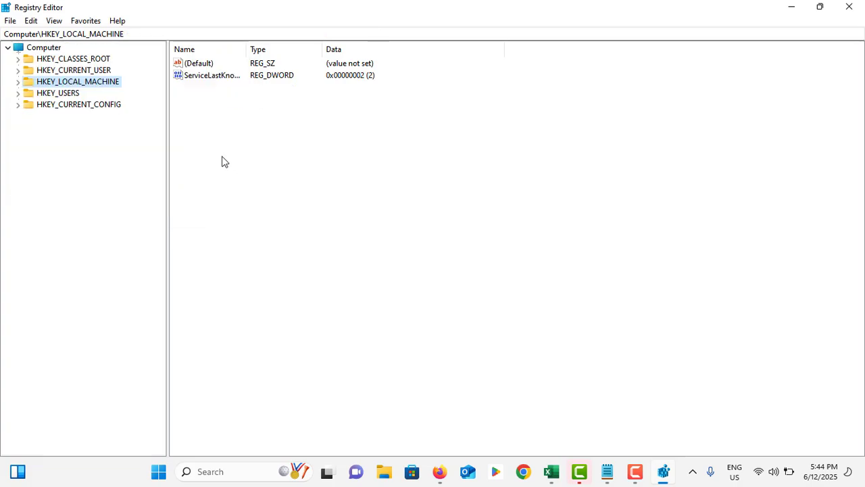
# Navigate to the registry key HKEY_LOCAL_MACHINE\SYSTEM\CurrentControlSet\Services\SensorService
pyautogui.click(18, 81)
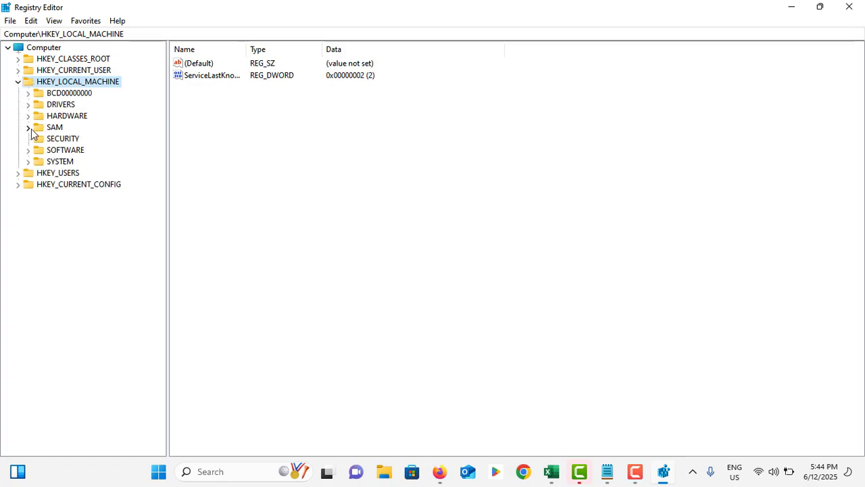
pyautogui.click(28, 161)
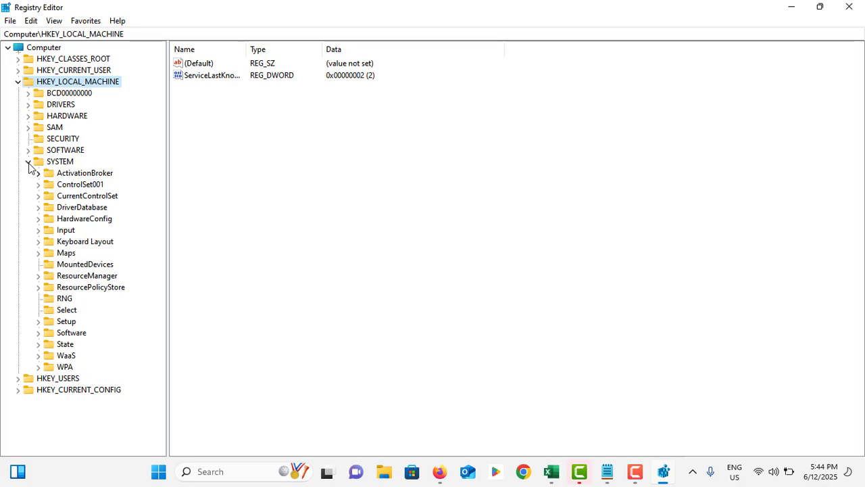
pyautogui.click(39, 198)
pyautogui.click(48, 252)
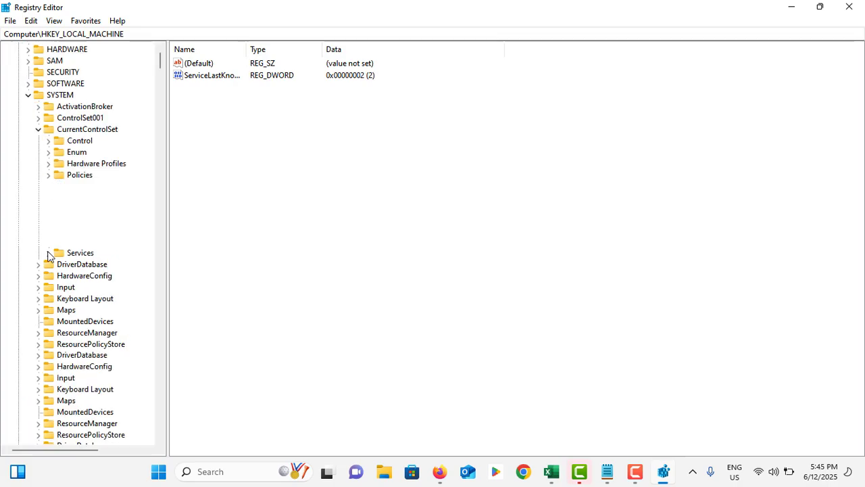
pyautogui.scroll(-20, 54, 250)
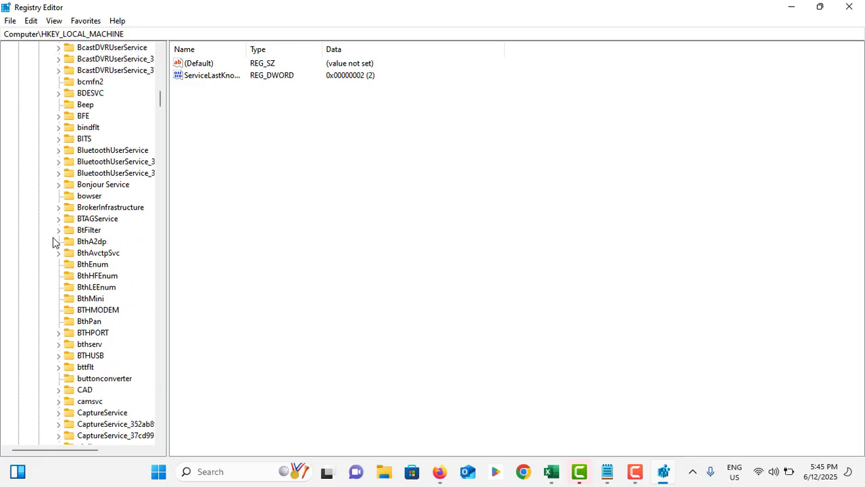
pyautogui.click(61, 255)
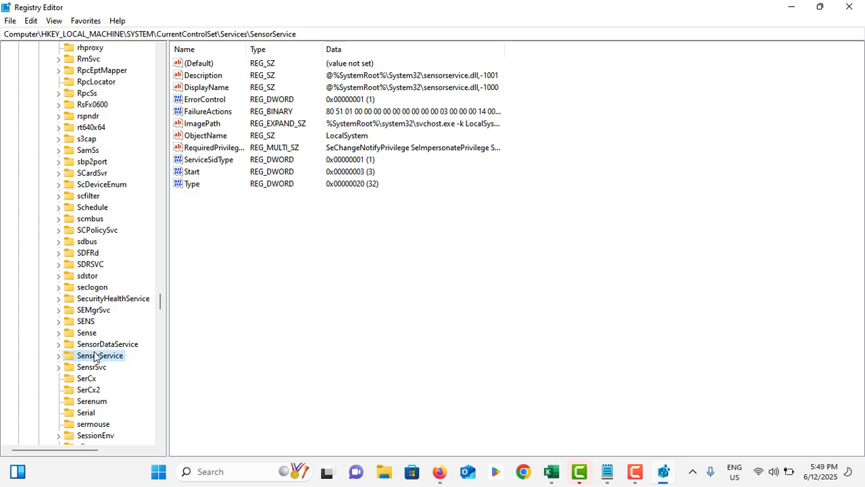
# Set the value data of Start in the SensorService key to hexadecimal 4
pyautogui.doubleClick(193, 174)
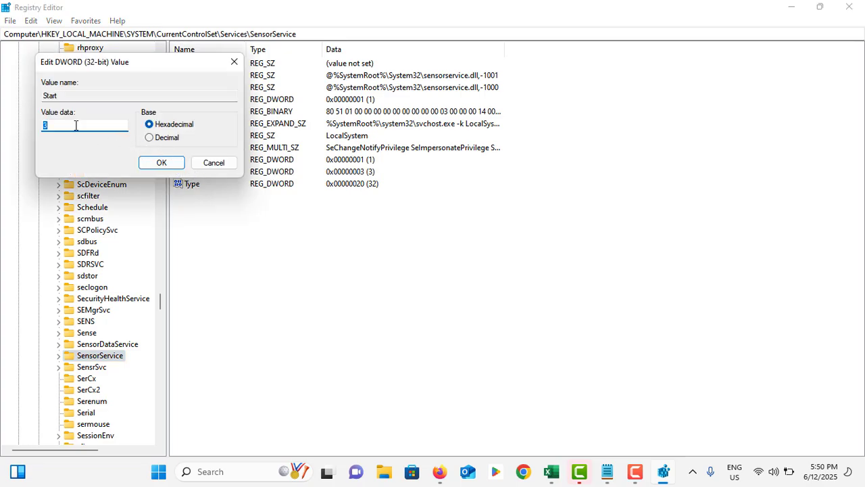
pyautogui.click(161, 164)
pyautogui.write('4')
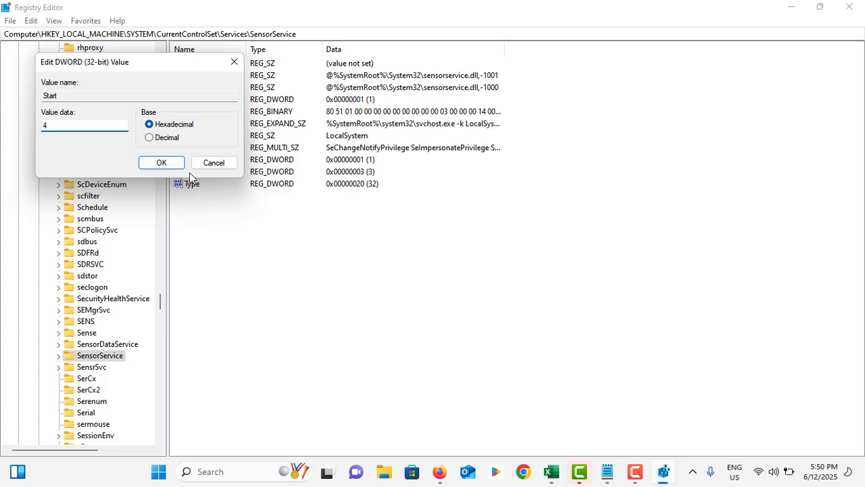